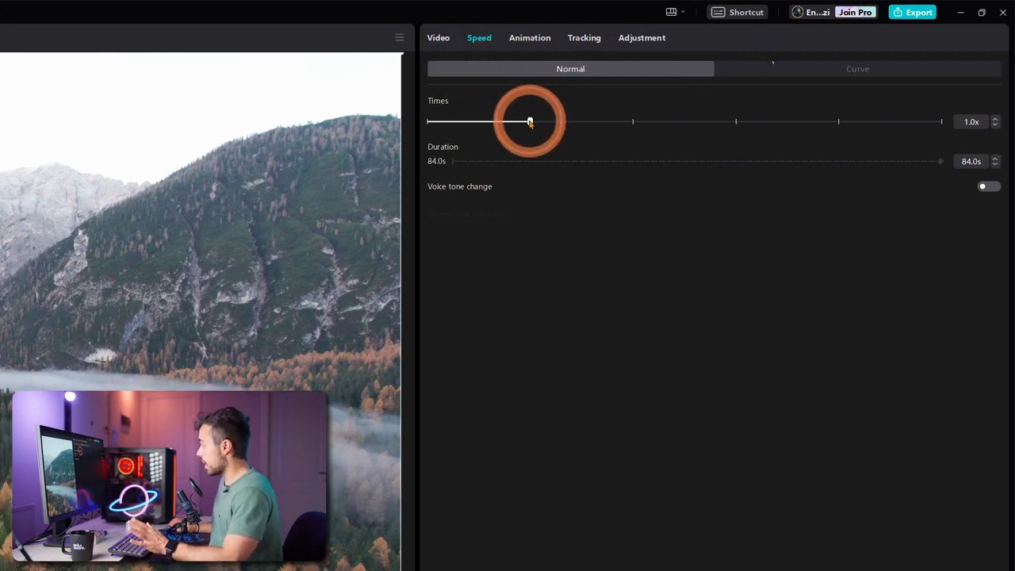
Raise the mountain clip's normal speed to the maximum, and bring it back down to 1.0x
drag(531, 123, 941, 121)
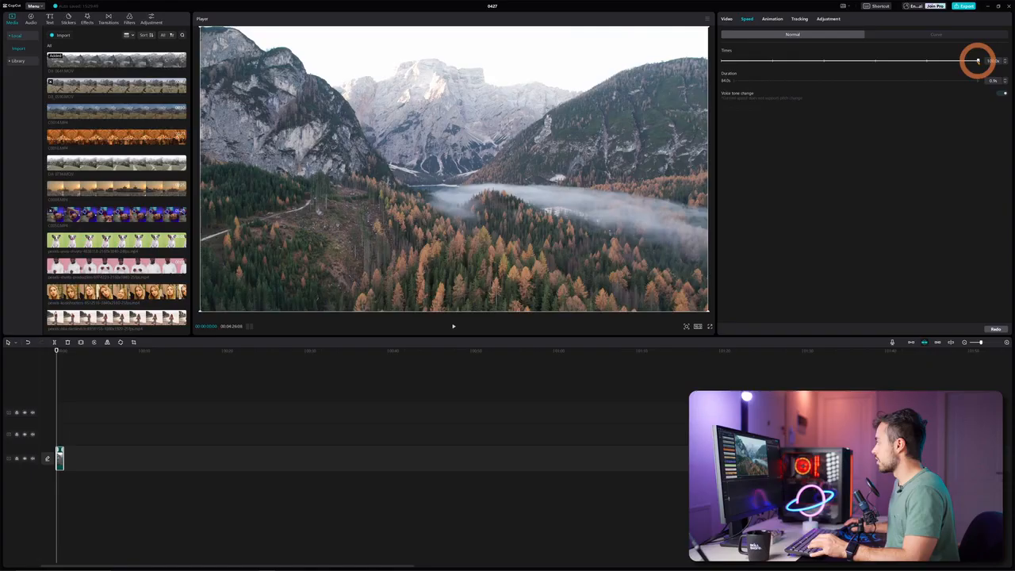
drag(939, 122, 891, 125)
drag(954, 62, 814, 61)
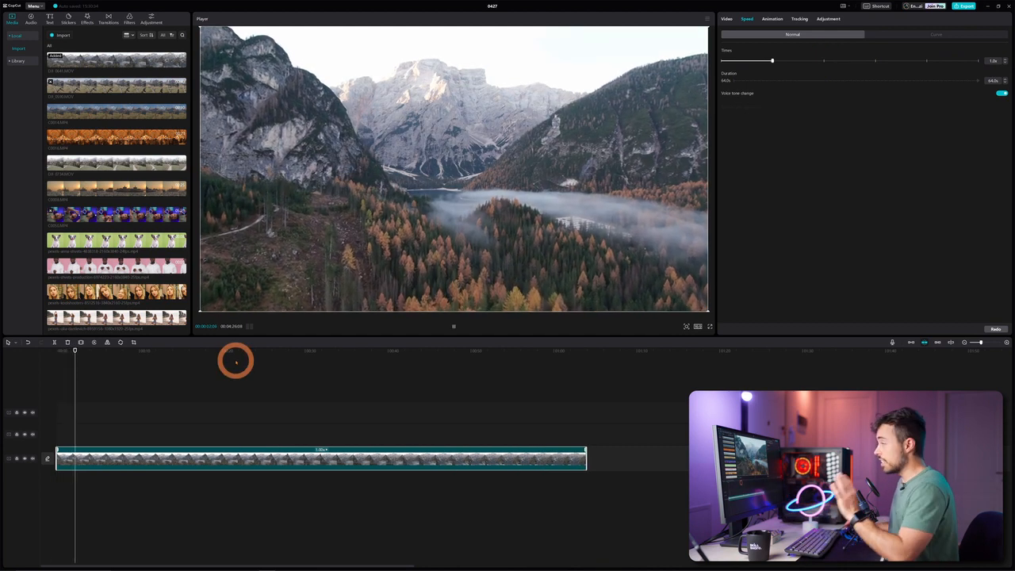
Set the mountain clip's speed to 5.0x, preview it from the start, and restore the speed to 1.0x
key(space)
drag(773, 61, 876, 61)
click(61, 350)
key(space)
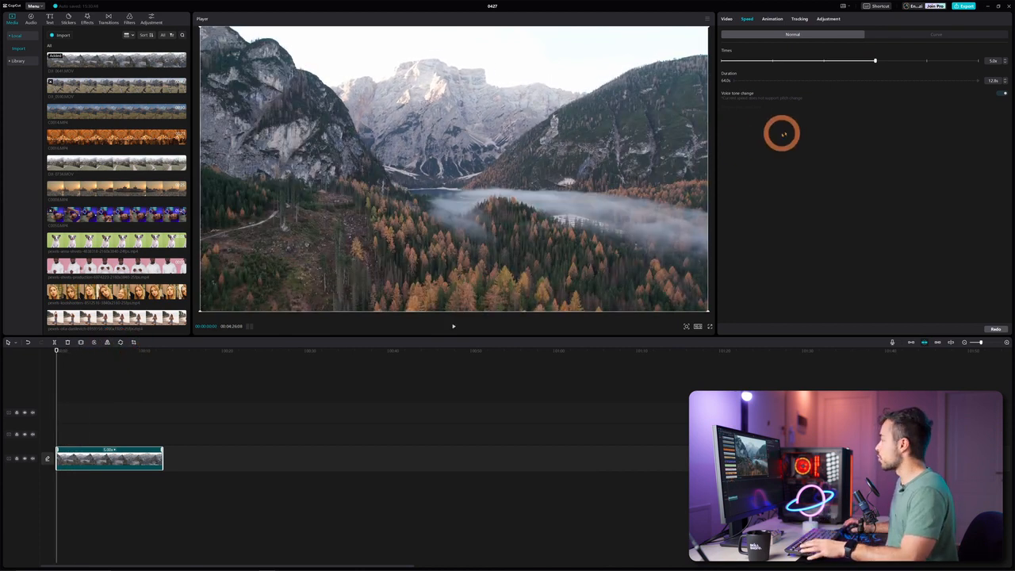
drag(874, 61, 771, 62)
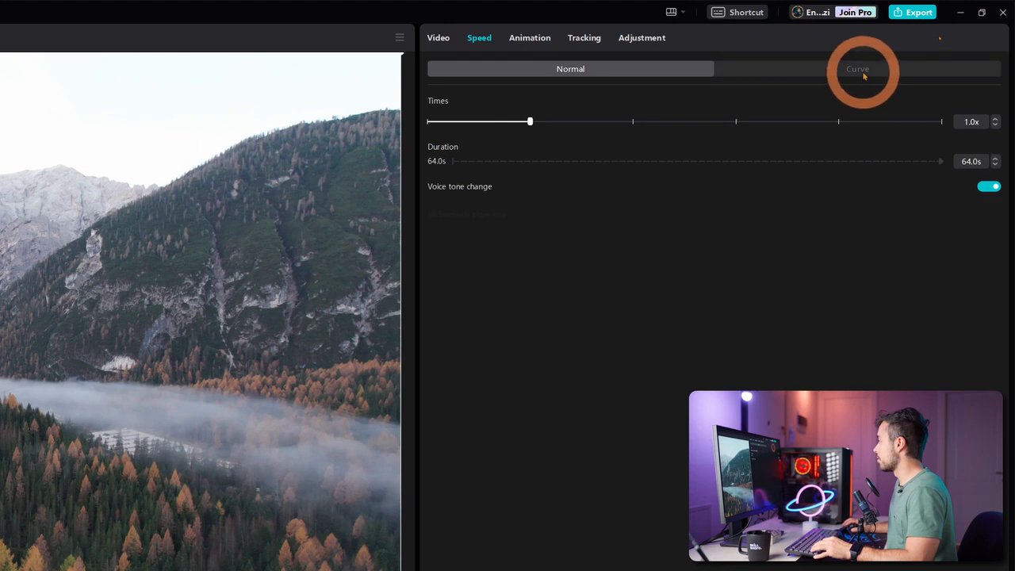
Apply the Montage speed curve to the mountain clip and play back its fast and slow sections
click(940, 35)
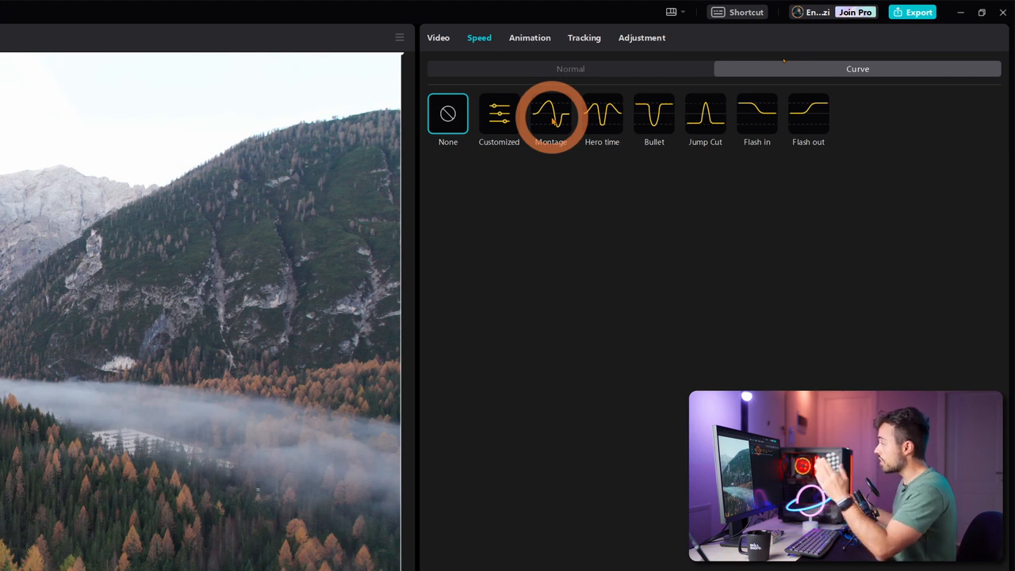
click(501, 120)
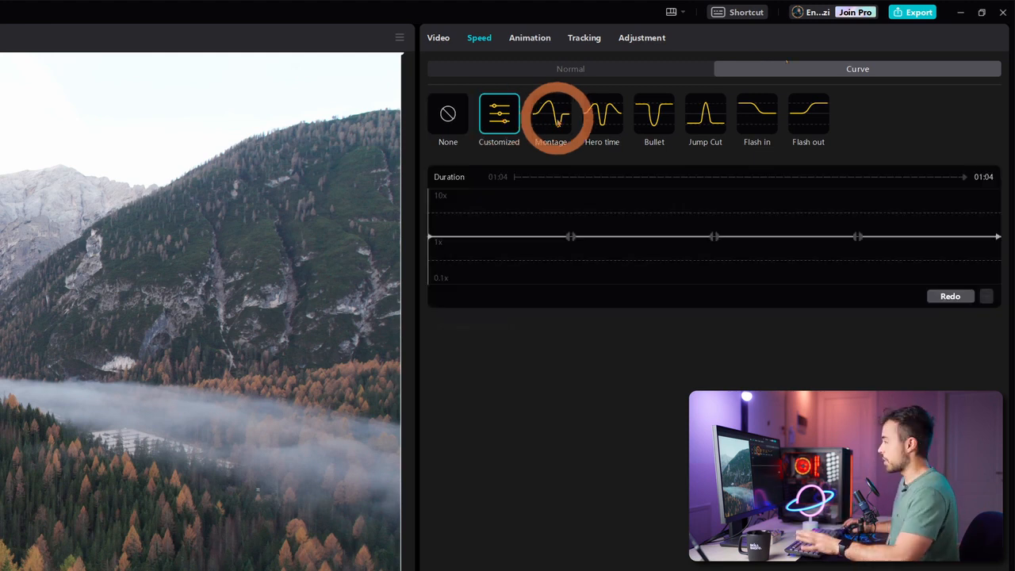
click(558, 121)
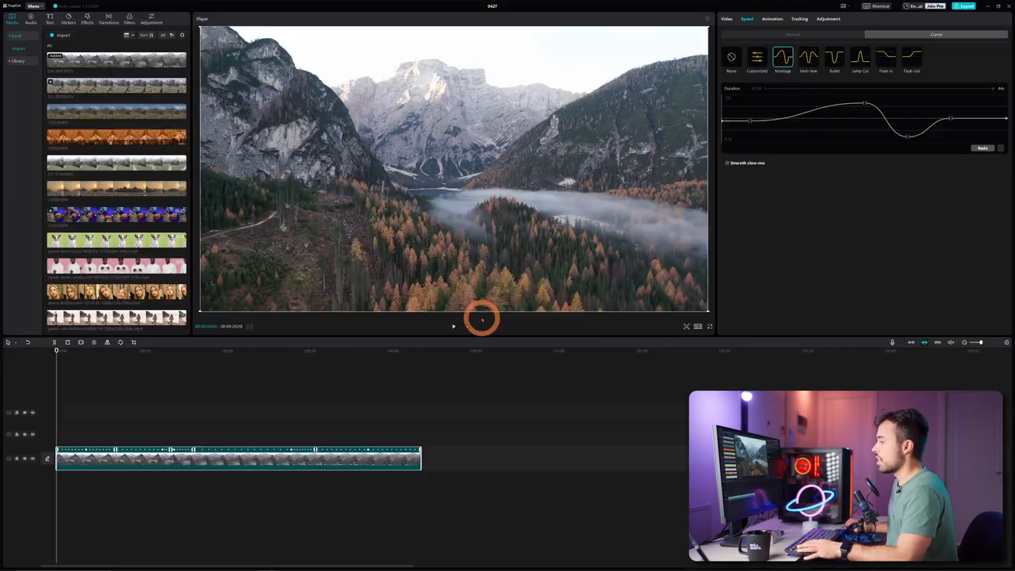
key(space)
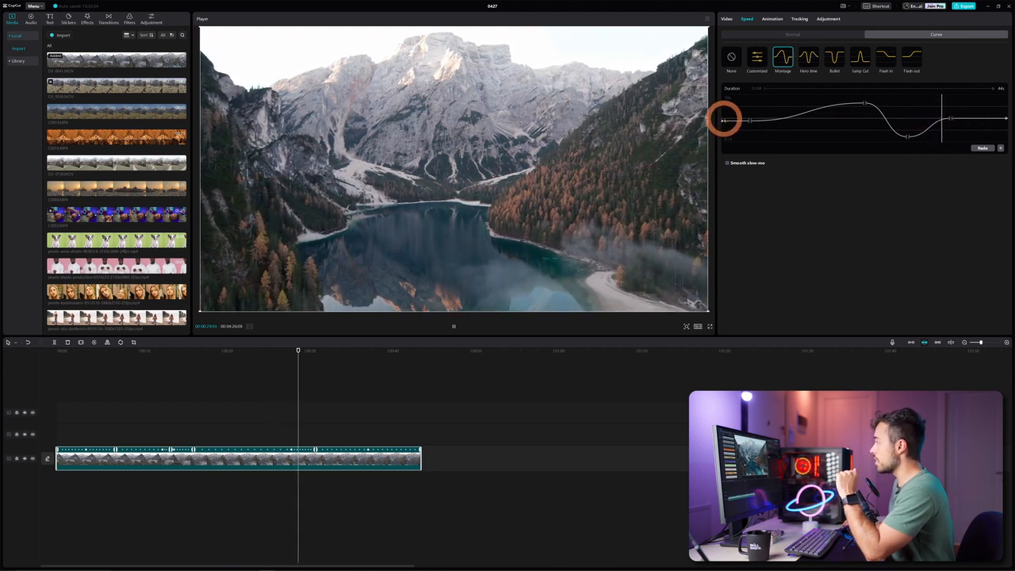
key(space)
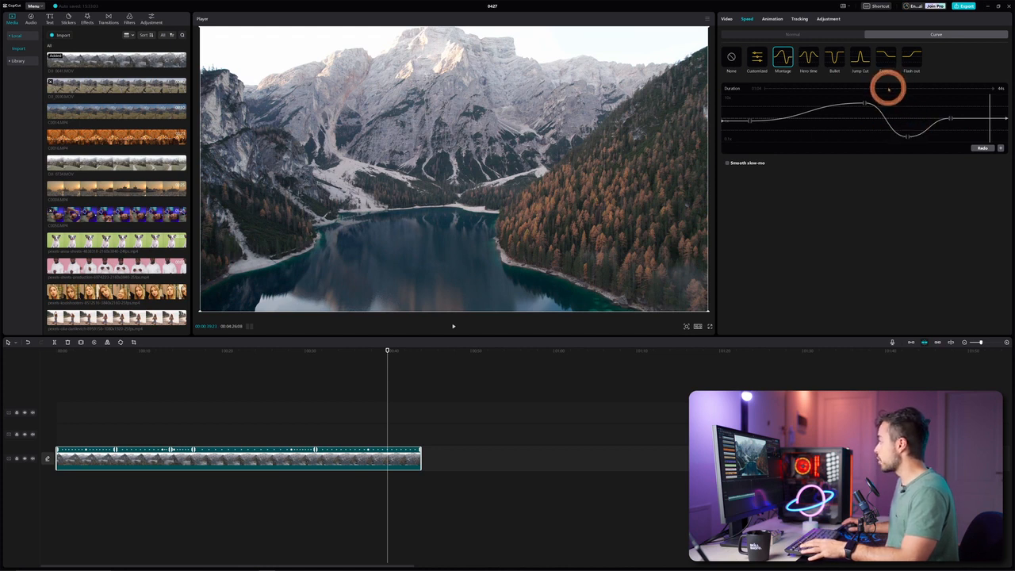
click(895, 107)
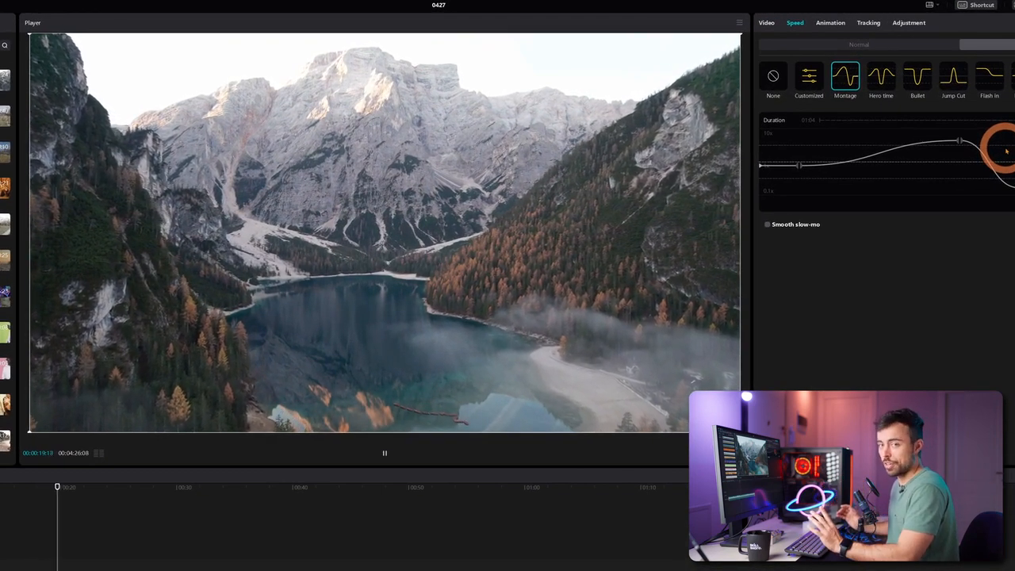
key(space)
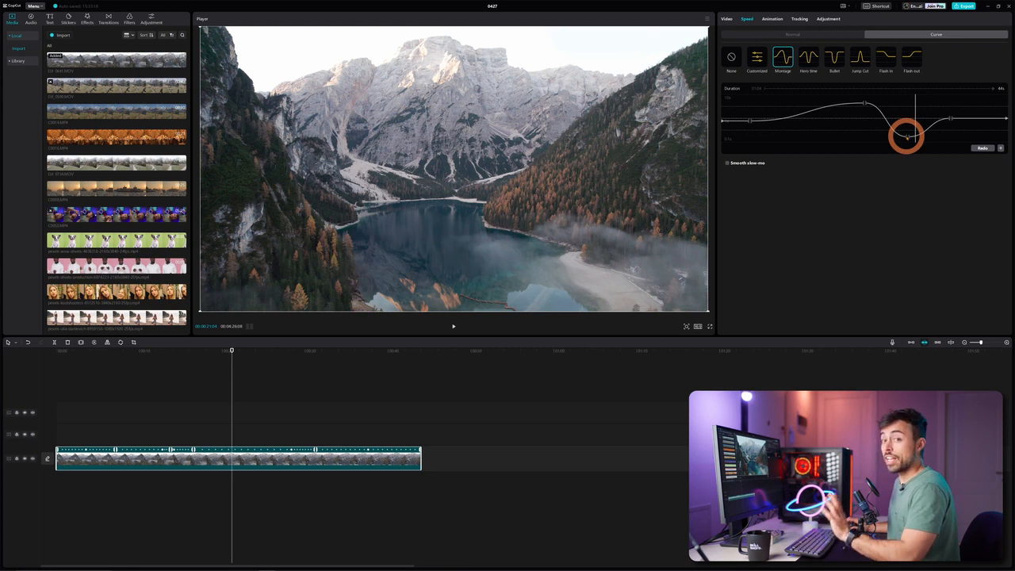
Reshape the Montage curve by raising its slow point and levelling its opening points at 1x, and preview the clip
drag(906, 136, 911, 119)
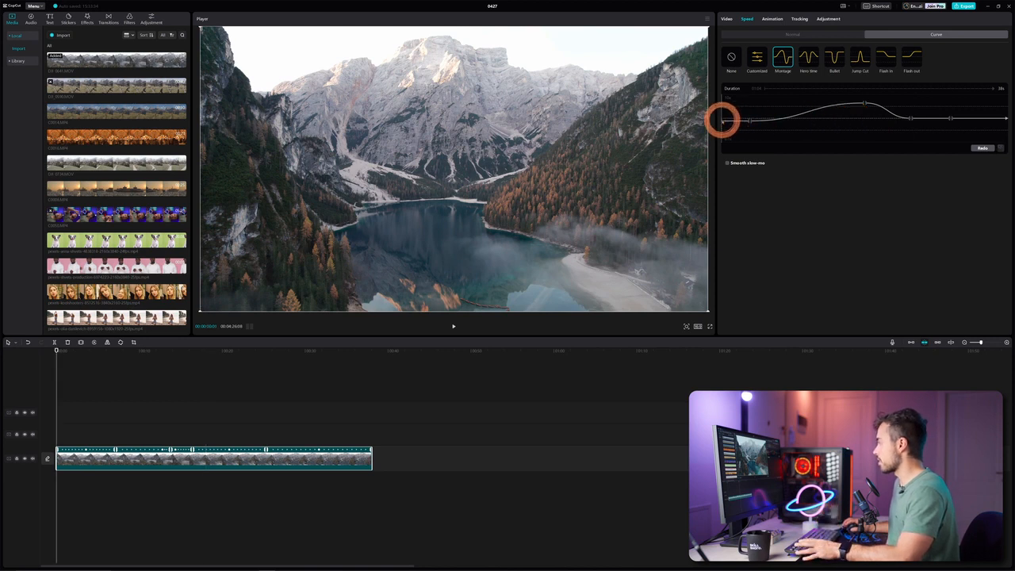
click(722, 119)
drag(747, 118, 752, 119)
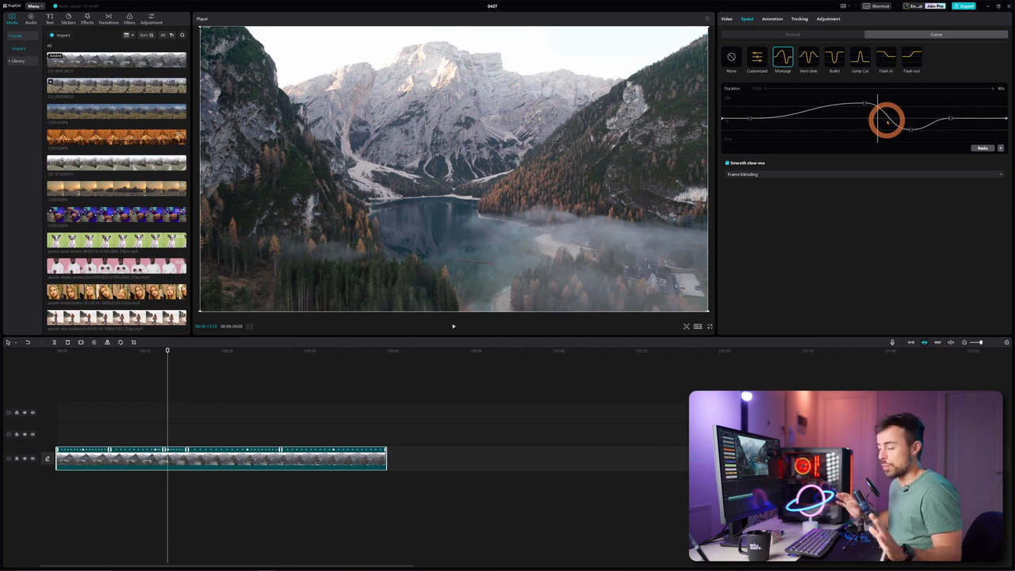
key(space)
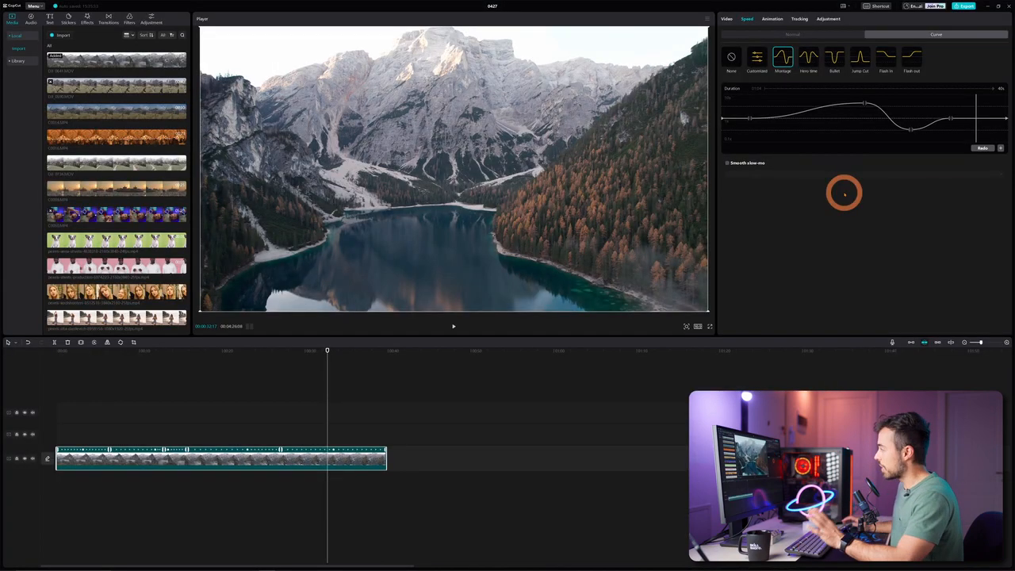
Apply the Customized speed curve with its first control point raised close to 10x and its middle point deleted
click(756, 57)
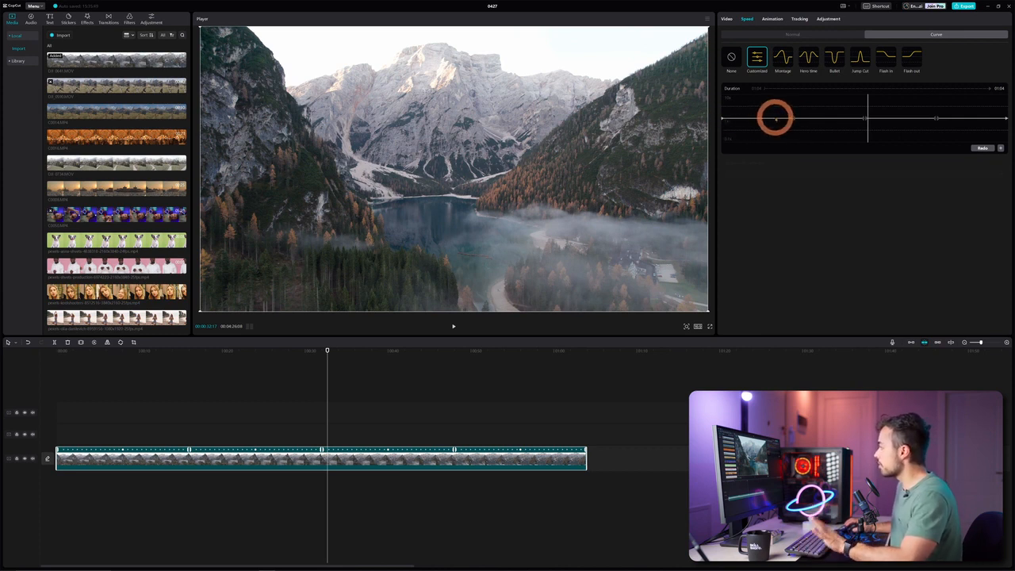
drag(791, 117, 792, 97)
click(864, 118)
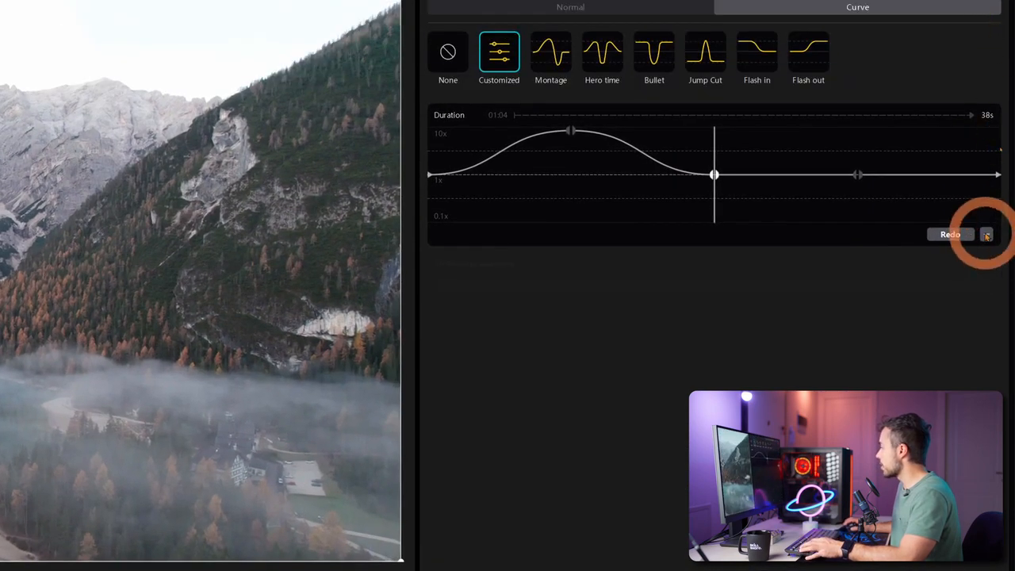
click(986, 235)
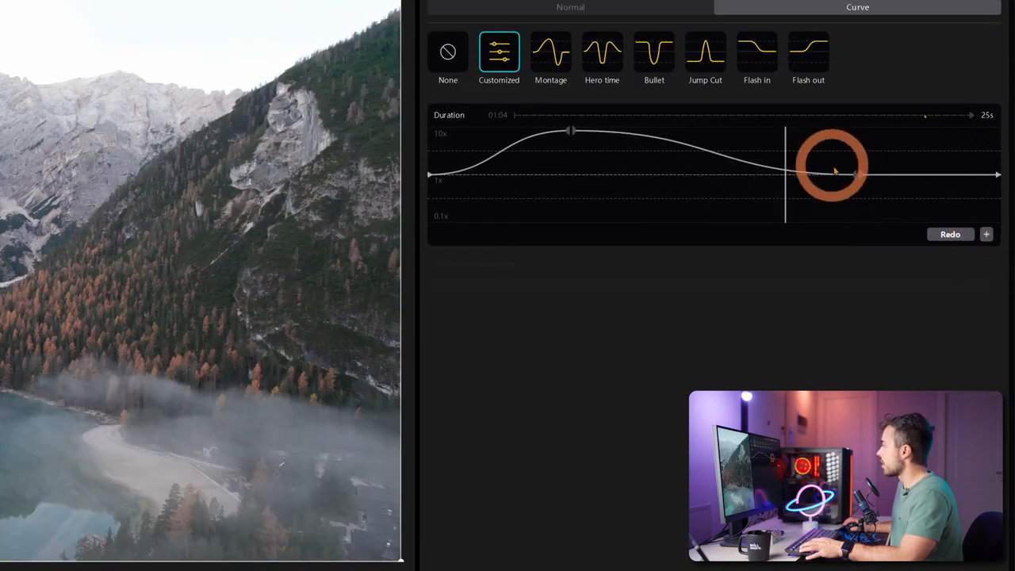
Raise the second remaining control point of the custom curve close to 10x and preview the clip from the start
drag(856, 176, 853, 131)
drag(861, 170, 856, 132)
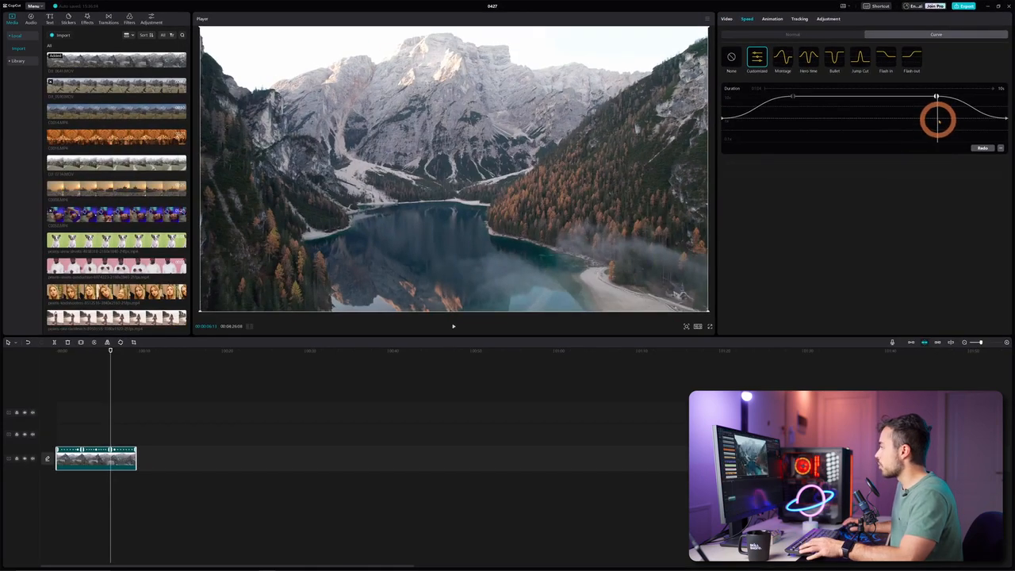
drag(938, 119, 730, 119)
key(space)
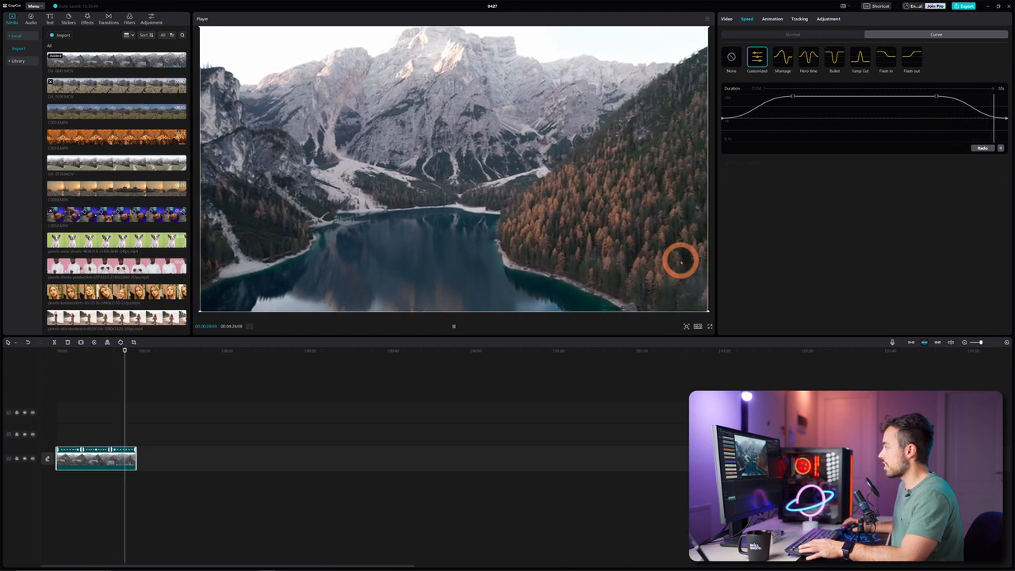
Move the custom curve's second high-speed point earlier for a longer, more gradual slowdown, and preview the clip
drag(936, 96, 916, 97)
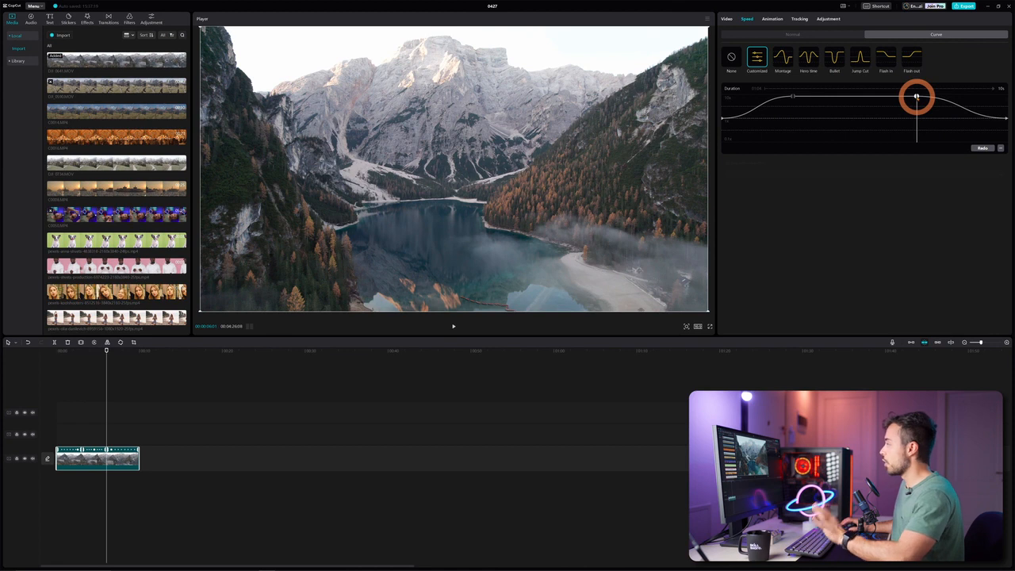
drag(916, 96, 889, 96)
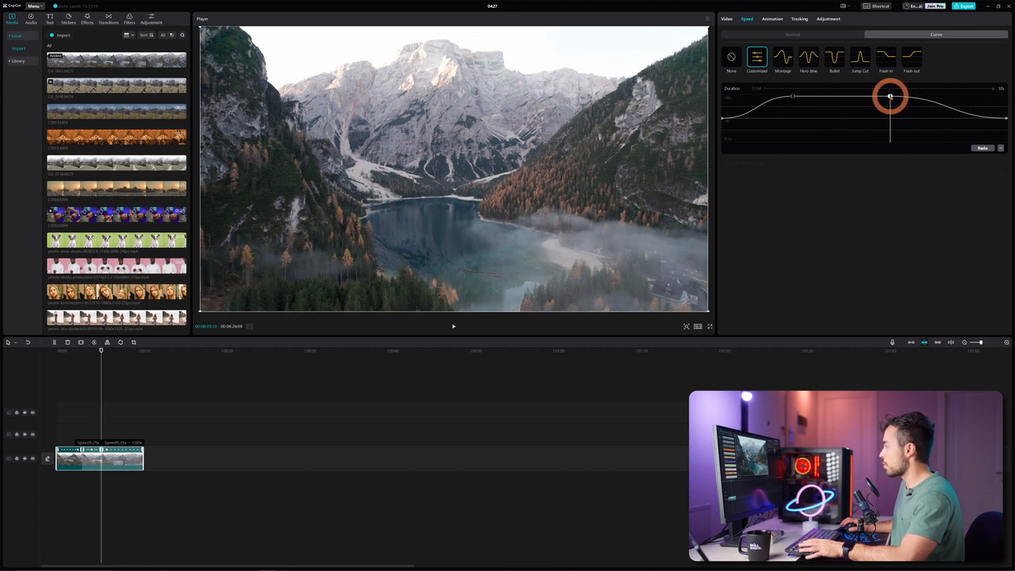
drag(890, 96, 890, 96)
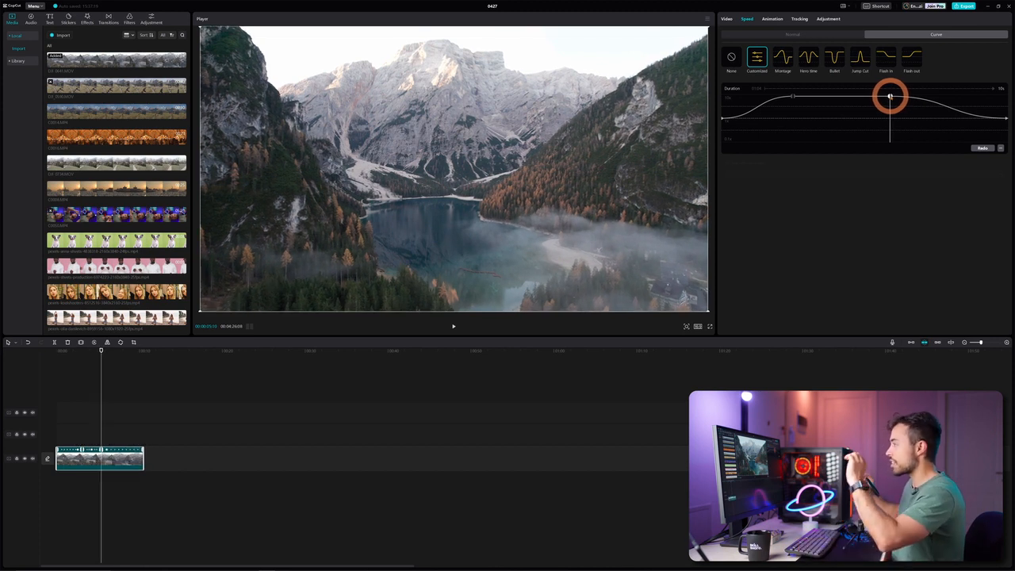
key(space)
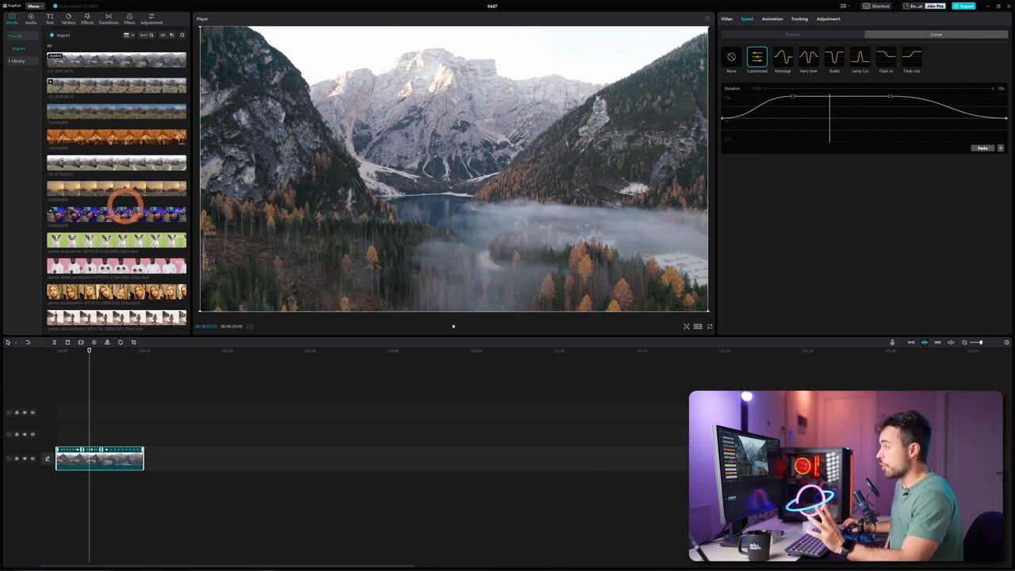
Place the clip of the man with the neon planet light after the mountain clip and set a 9:16 canvas ratio
drag(98, 215, 208, 460)
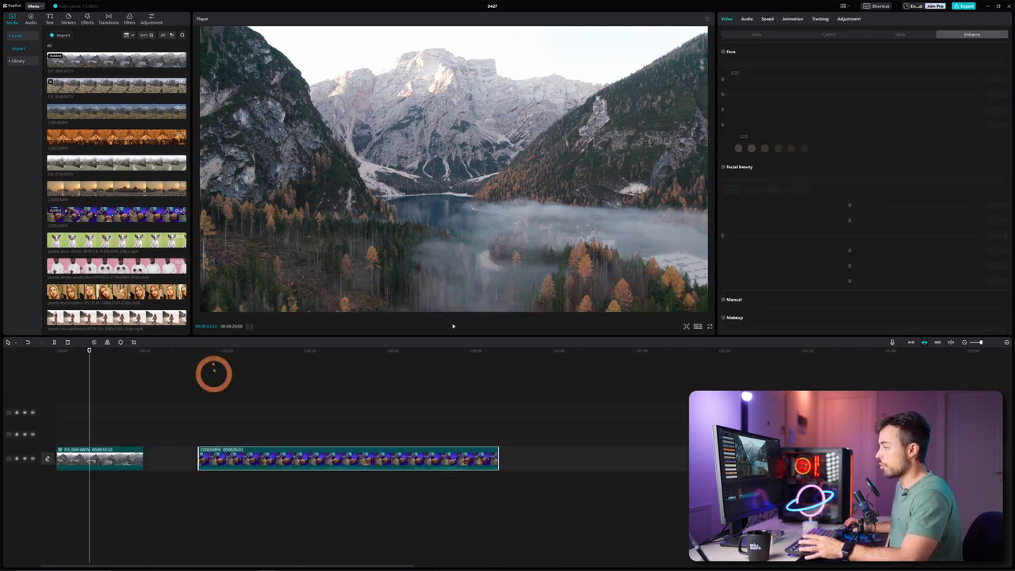
drag(206, 355, 270, 356)
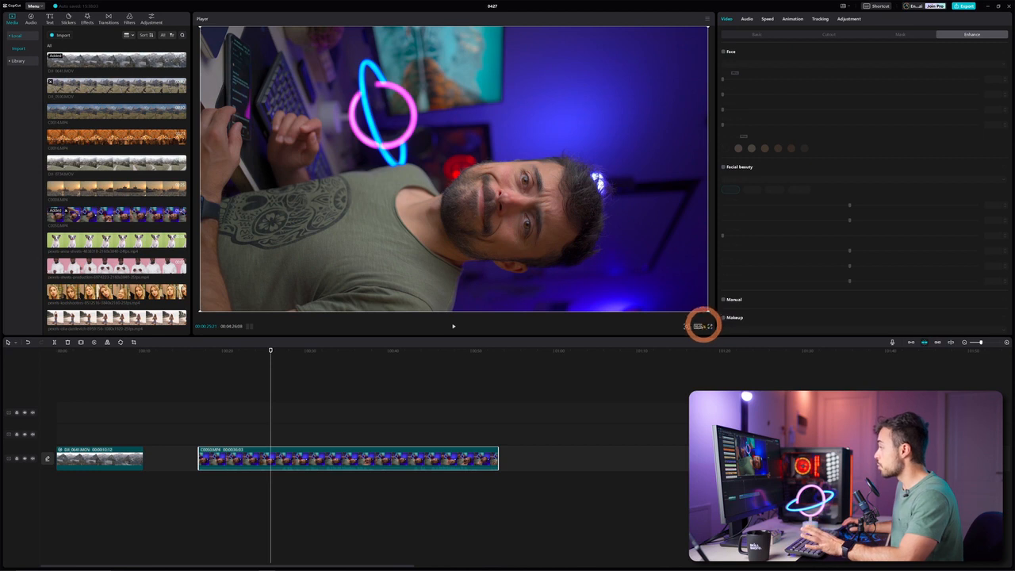
click(698, 326)
Set the talking clip's speed to 5.0x and play it from its beginning
click(775, 61)
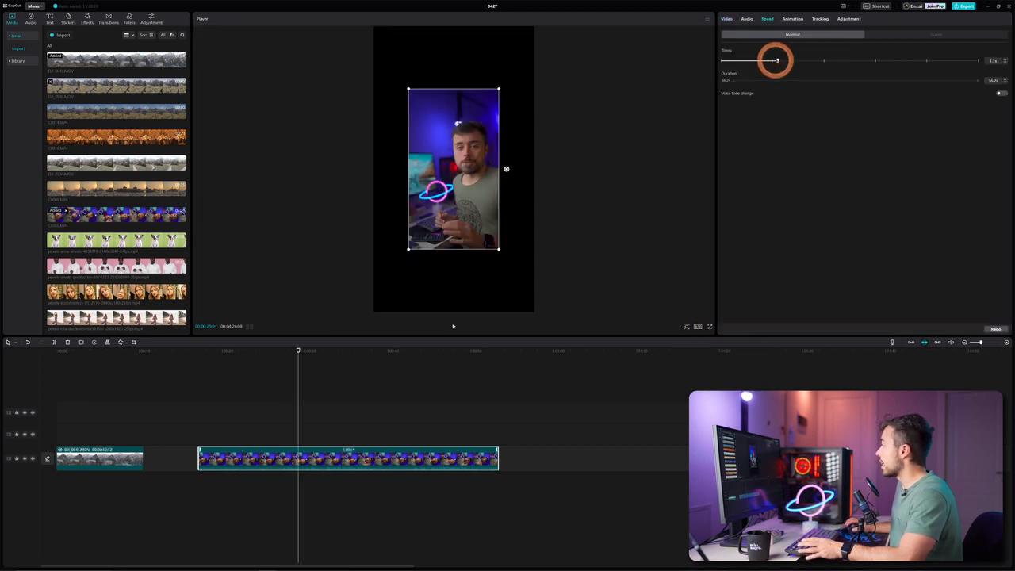
drag(777, 61, 873, 66)
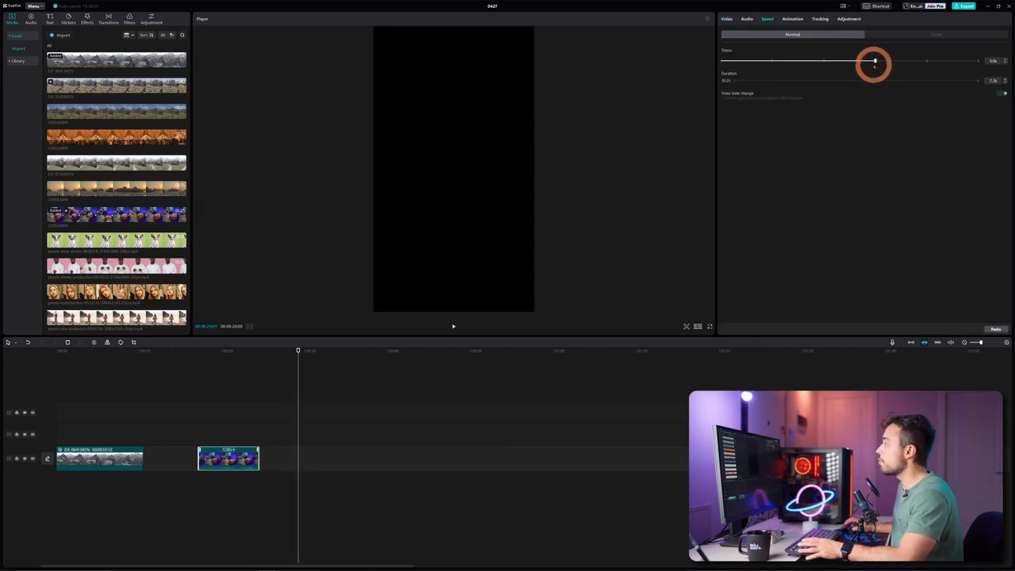
click(198, 349)
key(space)
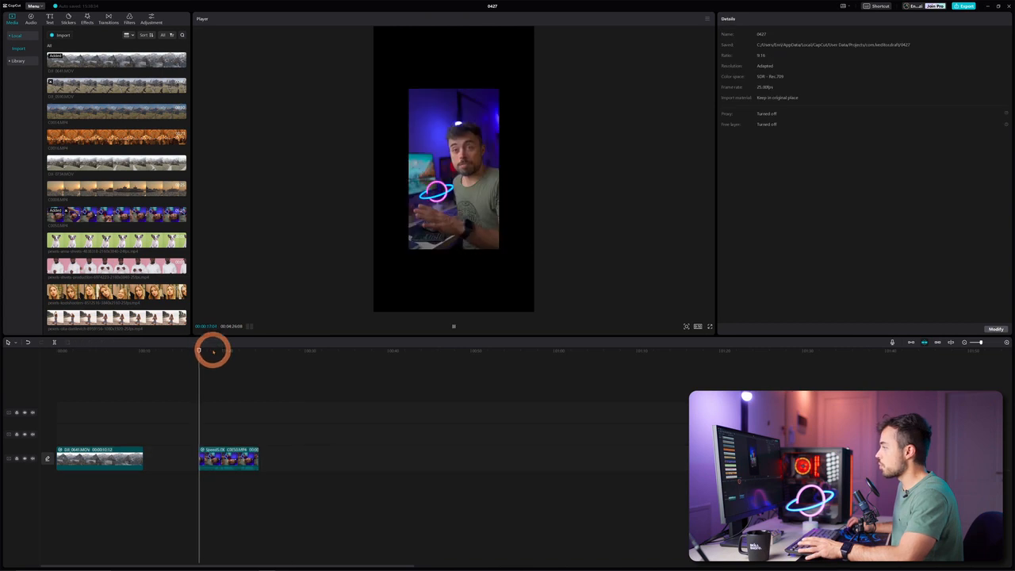
Set the talking clip's speed to 2.0x and turn on Voice tone change
click(253, 448)
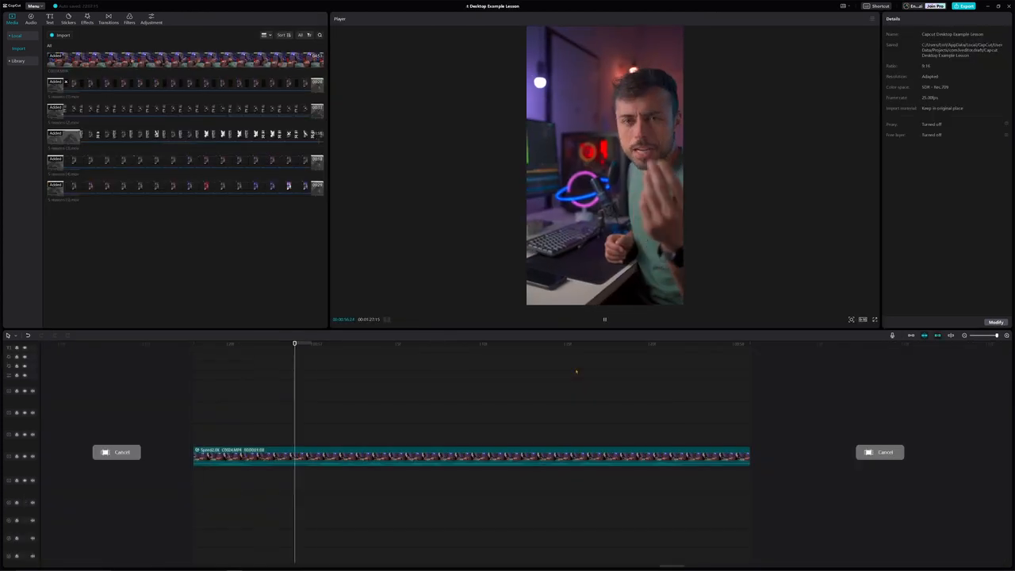
click(1002, 92)
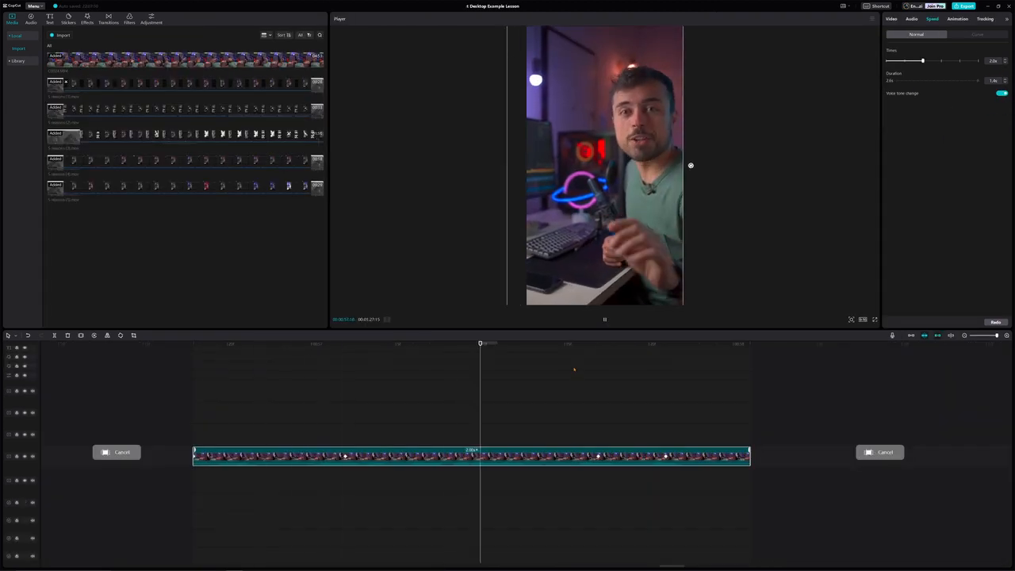
click(470, 309)
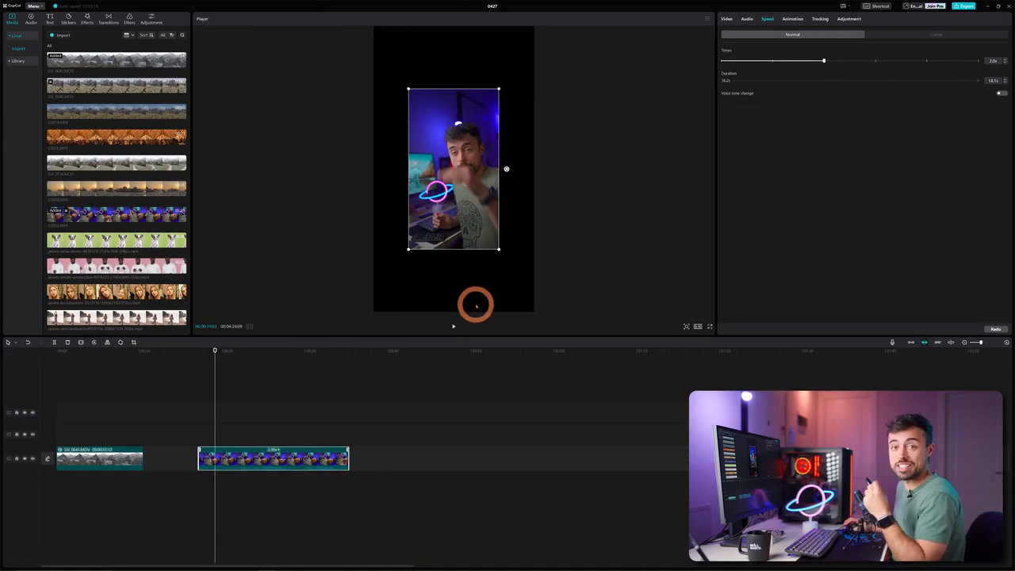